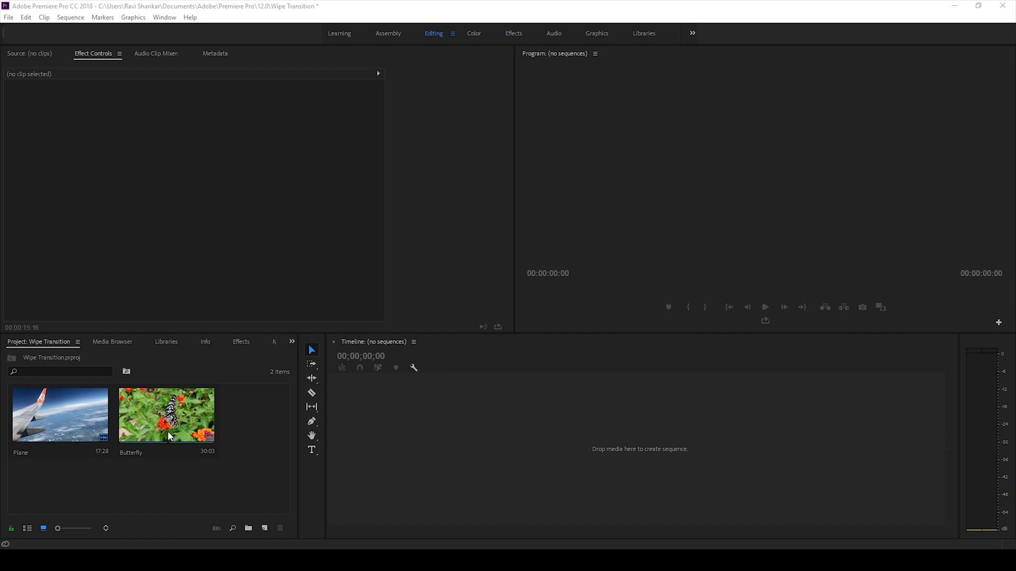
Step: Create a Butterfly sequence from the Plane and Butterfly clips together
{"action": "left_click", "coordinate": [92, 433]}
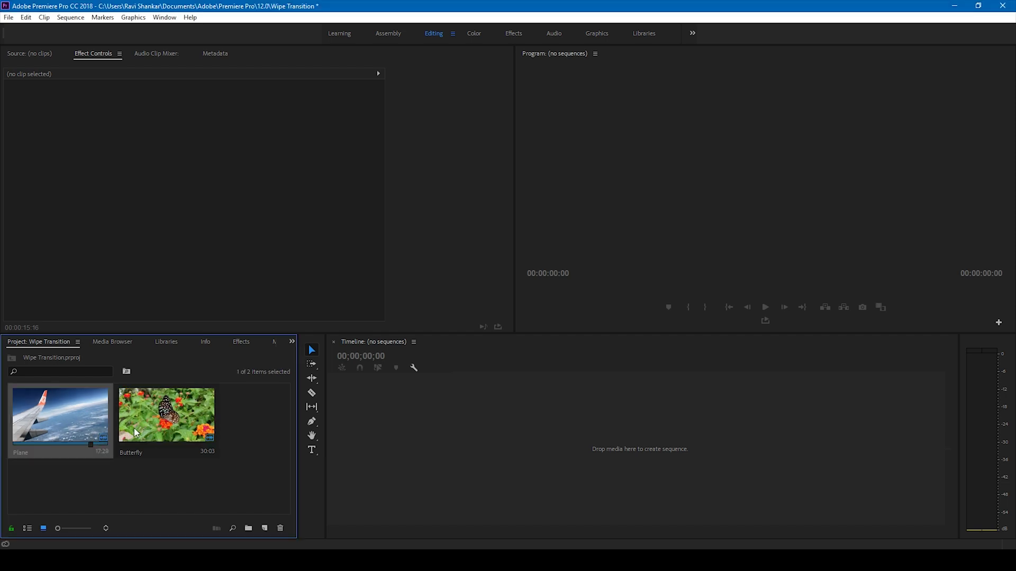
{"action": "left_click", "coordinate": [152, 427], "text": "ctrl"}
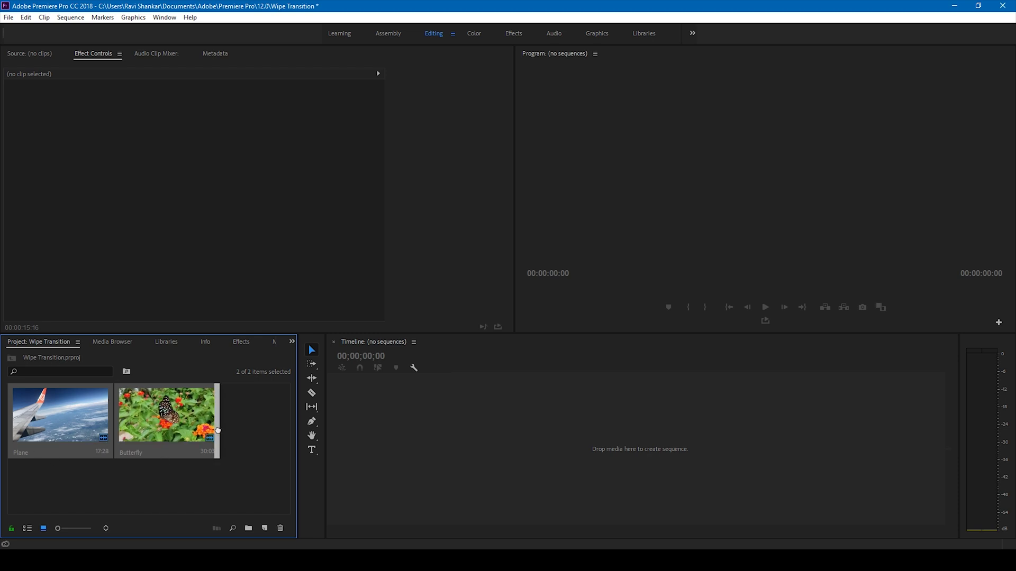
{"action": "left_click_drag", "start_coordinate": [148, 427], "coordinate": [363, 418]}
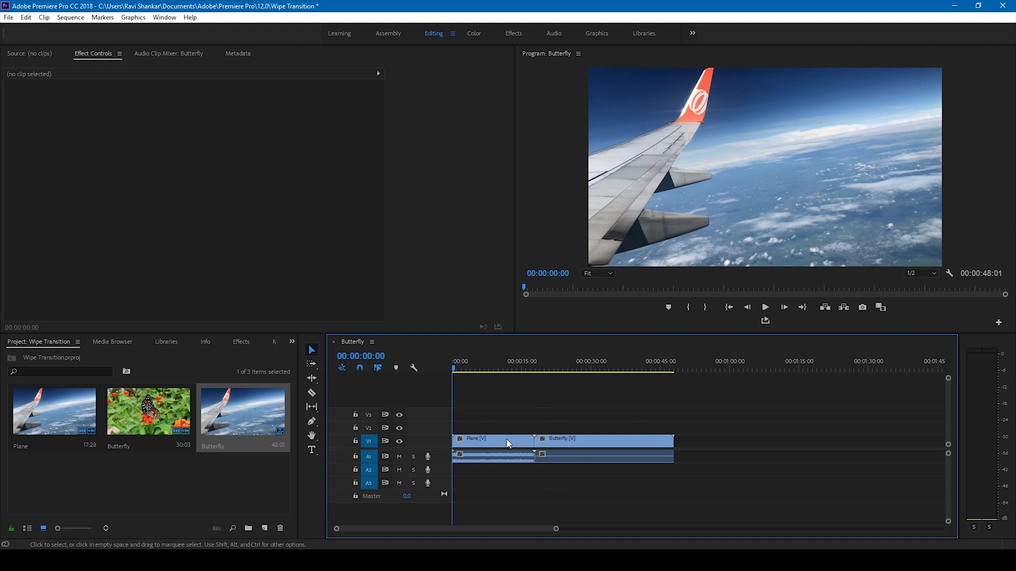
Step: Delete the third audio track (A3) from the sequence
{"action": "right_click", "coordinate": [441, 458]}
{"action": "left_click", "coordinate": [445, 470]}
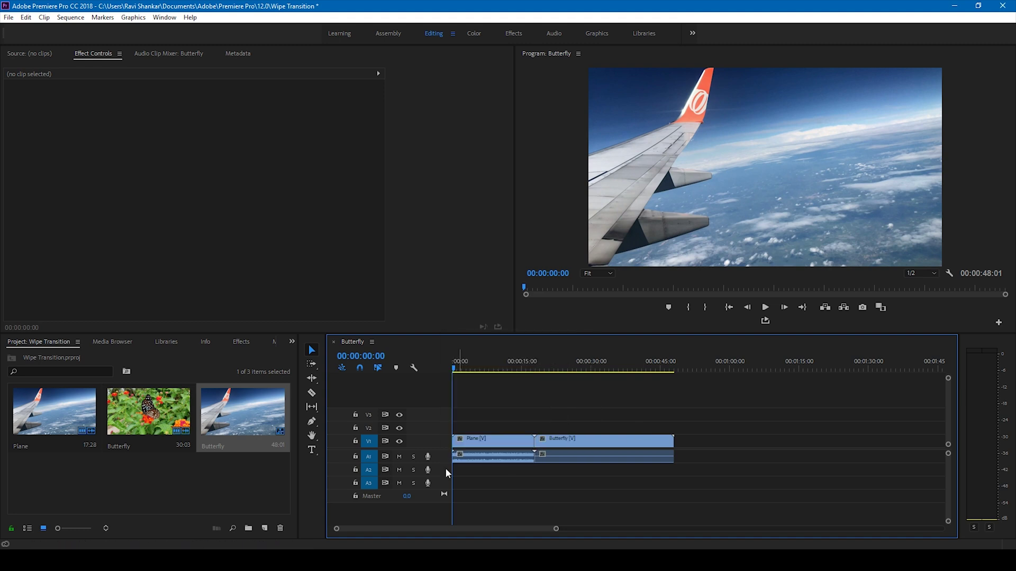
{"action": "right_click", "coordinate": [439, 456]}
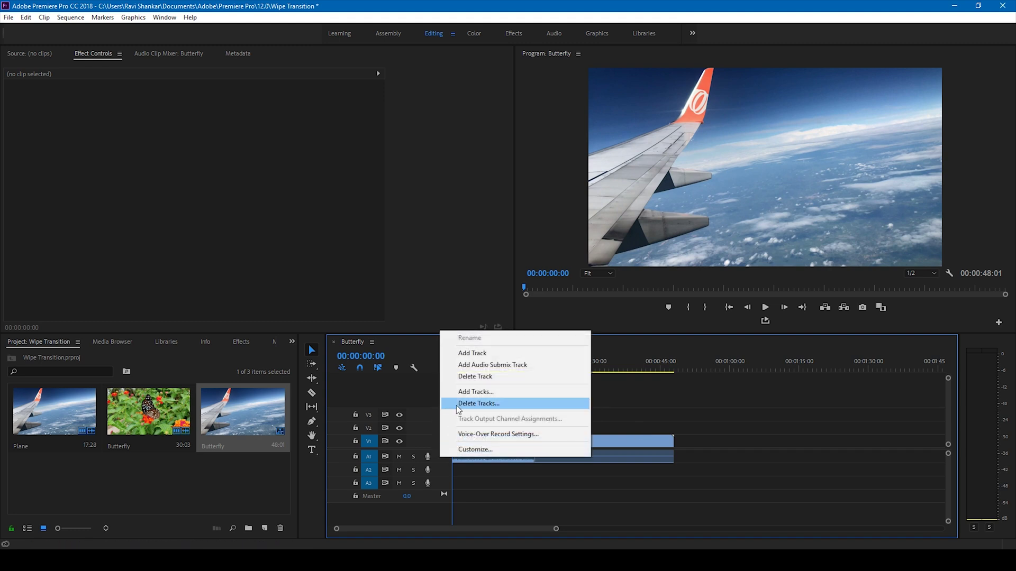
{"action": "left_click", "coordinate": [470, 378]}
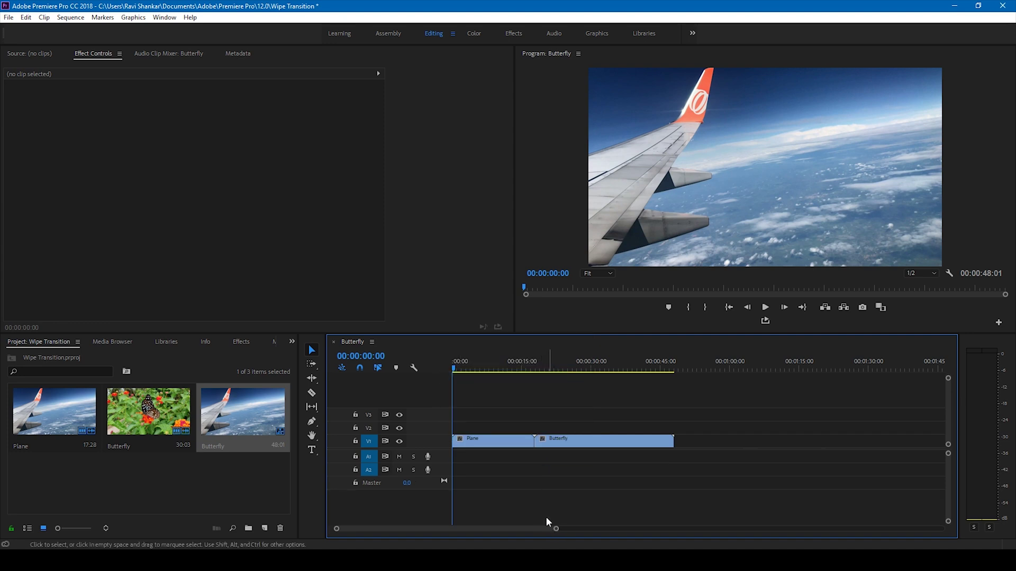
Step: Move Plane up to V2, slide Butterfly left to overlap Plane's end, and preview the overlap
{"action": "left_click", "coordinate": [485, 446]}
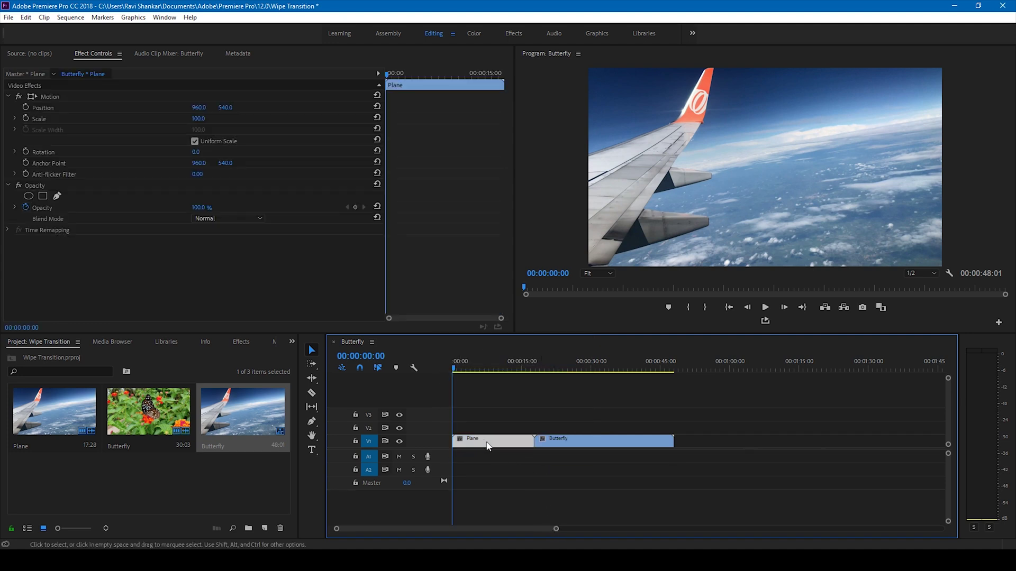
{"action": "left_click_drag", "start_coordinate": [478, 446], "coordinate": [478, 429]}
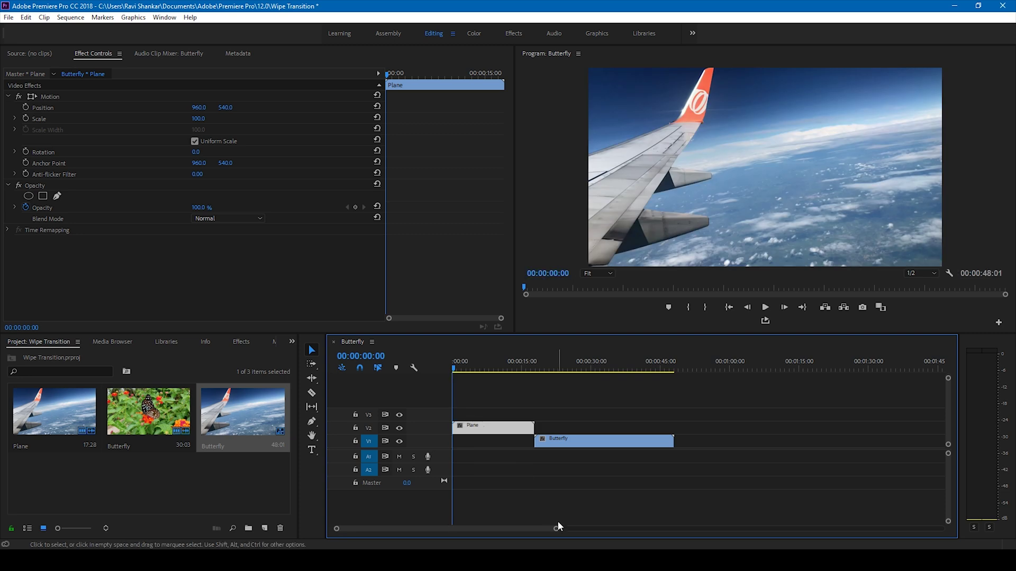
{"action": "left_click_drag", "start_coordinate": [555, 529], "coordinate": [442, 530]}
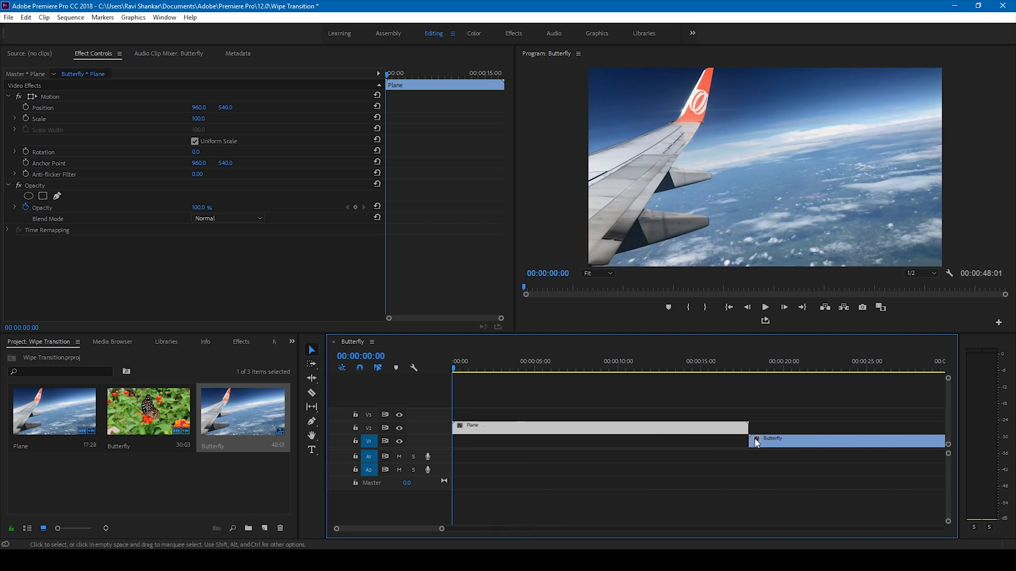
{"action": "left_click_drag", "start_coordinate": [768, 442], "coordinate": [712, 369]}
{"action": "left_click", "coordinate": [713, 369]}
{"action": "key", "text": "space"}
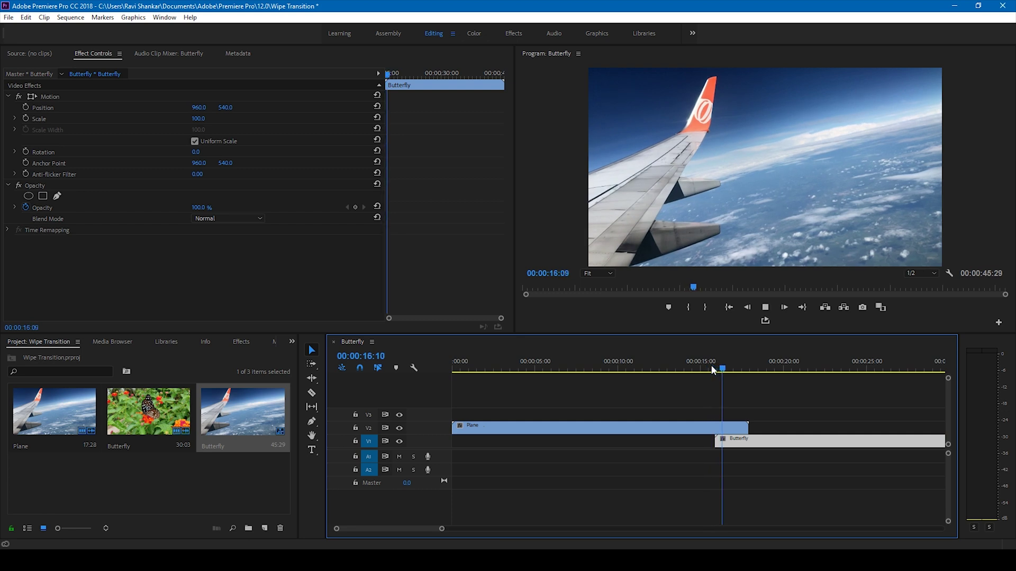
{"action": "key", "text": "ctrl+shift+a"}
{"action": "mouse_move", "coordinate": [709, 369]}
{"action": "left_mouse_down"}
{"action": "mouse_move", "coordinate": [749, 372]}
{"action": "mouse_move", "coordinate": [717, 369]}
{"action": "left_mouse_up"}
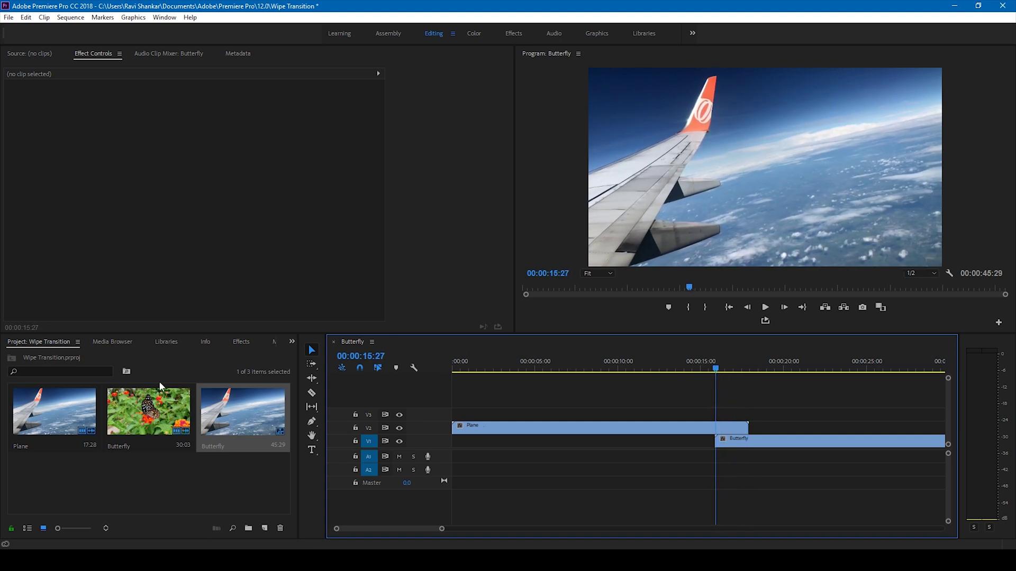
Step: Search Effects for 'linear' and drop Linear Wipe onto the Plane clip on V2
{"action": "left_click", "coordinate": [240, 344]}
{"action": "double_click", "coordinate": [71, 357]}
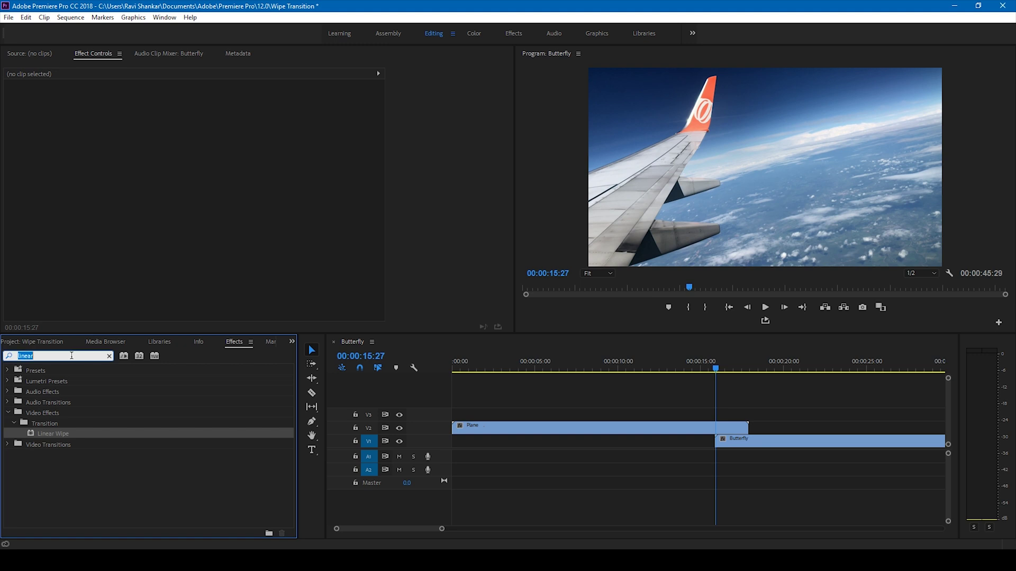
{"action": "type", "text": "linear"}
{"action": "left_click_drag", "start_coordinate": [51, 430], "coordinate": [649, 431]}
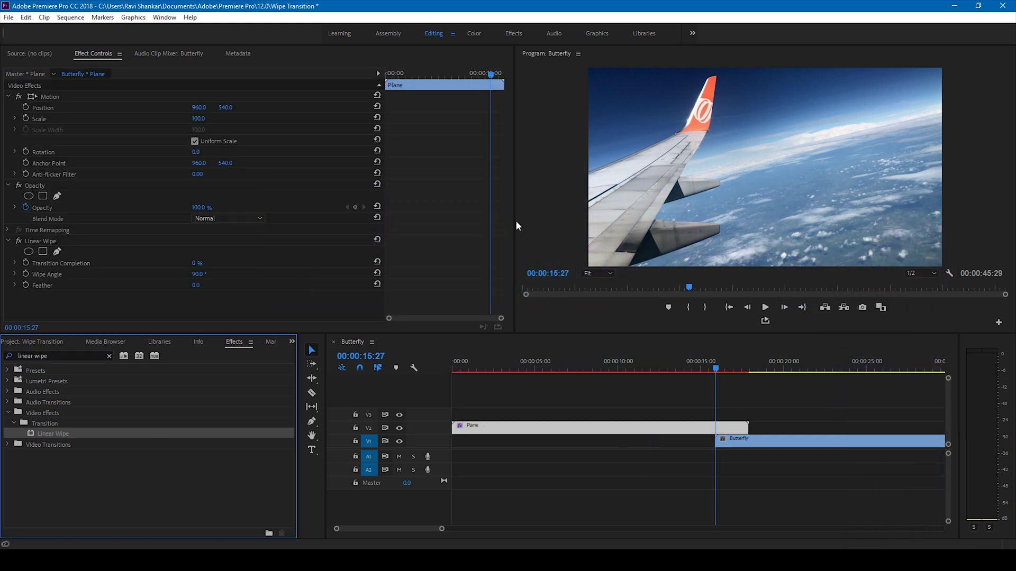
{"action": "left_click_drag", "start_coordinate": [516, 225], "coordinate": [403, 225]}
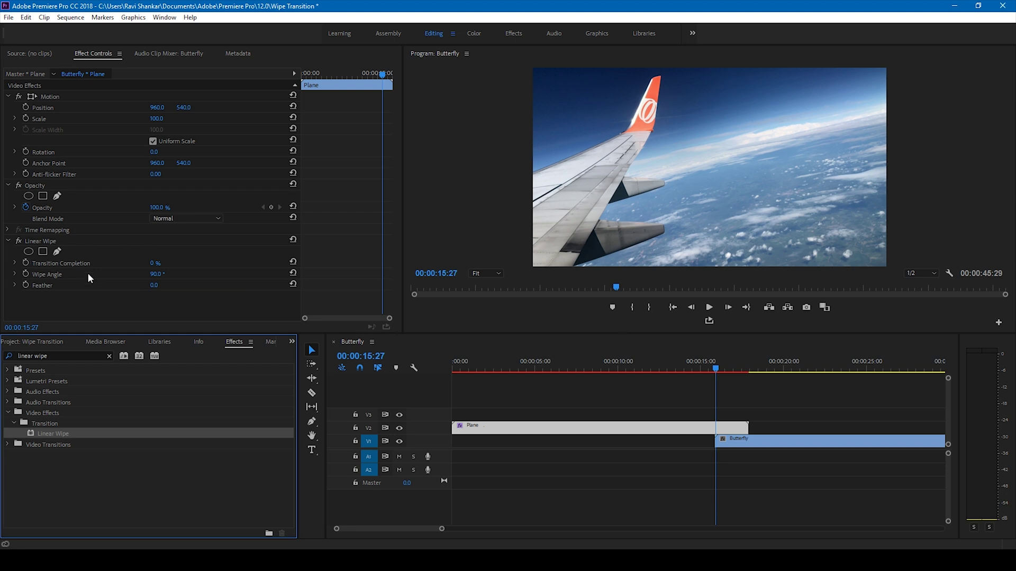
Step: Keyframe Transition Completion from 0% at 15:27 to 100% at 17:26
{"action": "left_click", "coordinate": [25, 262]}
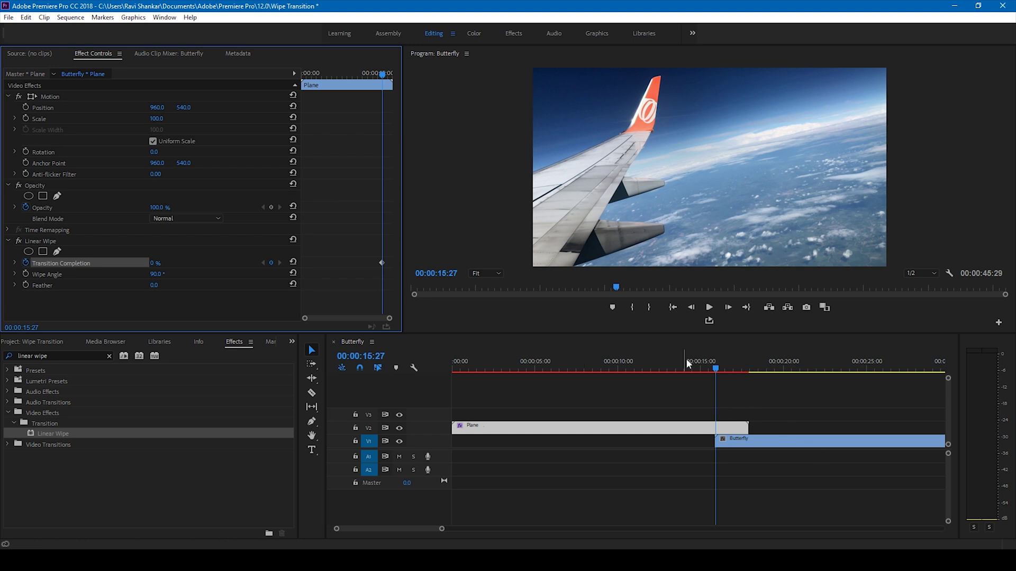
{"action": "left_click_drag", "start_coordinate": [723, 370], "coordinate": [750, 371]}
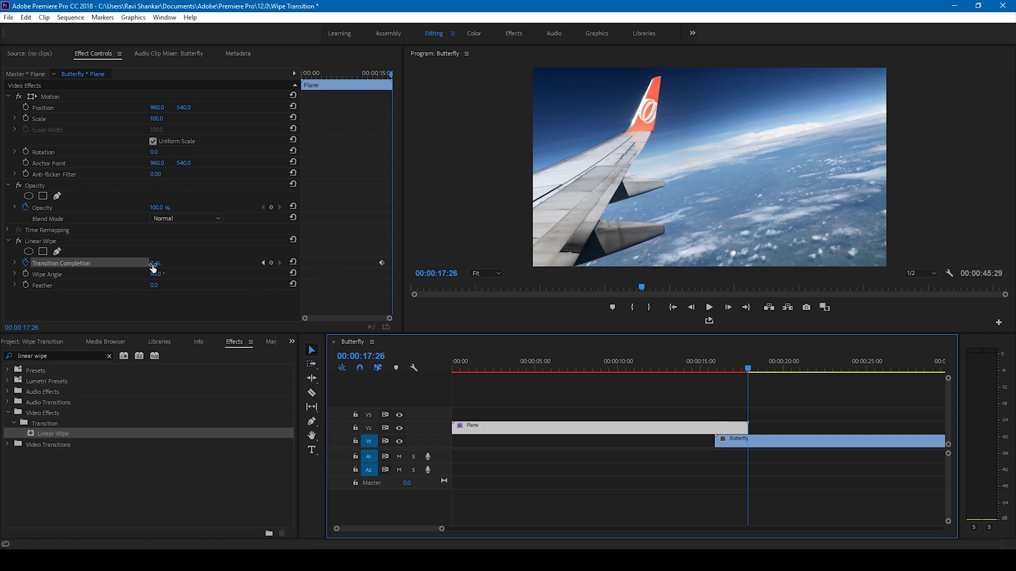
{"action": "left_click_drag", "start_coordinate": [152, 265], "coordinate": [206, 265]}
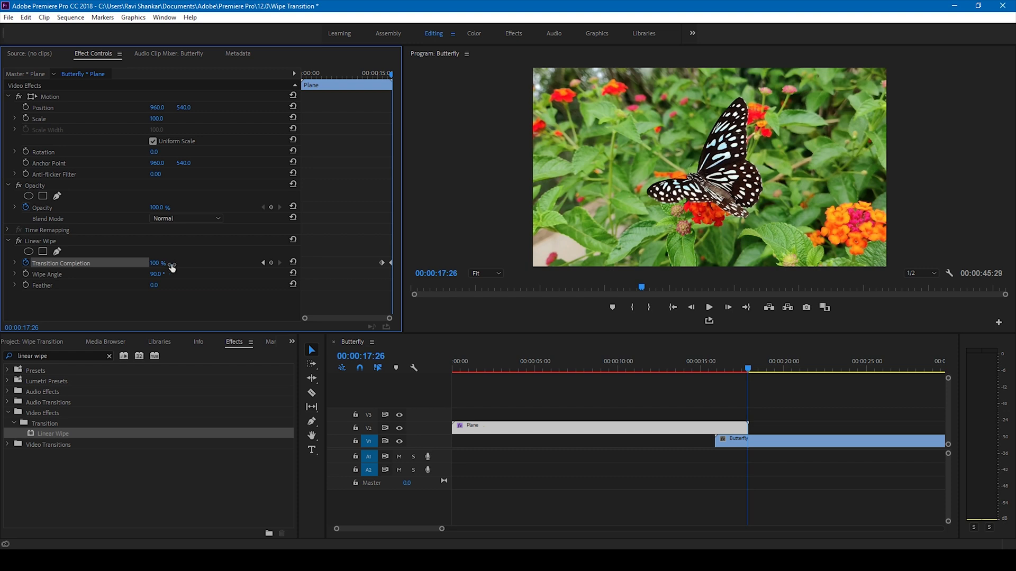
Step: Apply Ease Out to the starting keyframe and Ease In to the ending keyframe
{"action": "left_click", "coordinate": [381, 263]}
{"action": "right_click", "coordinate": [381, 263]}
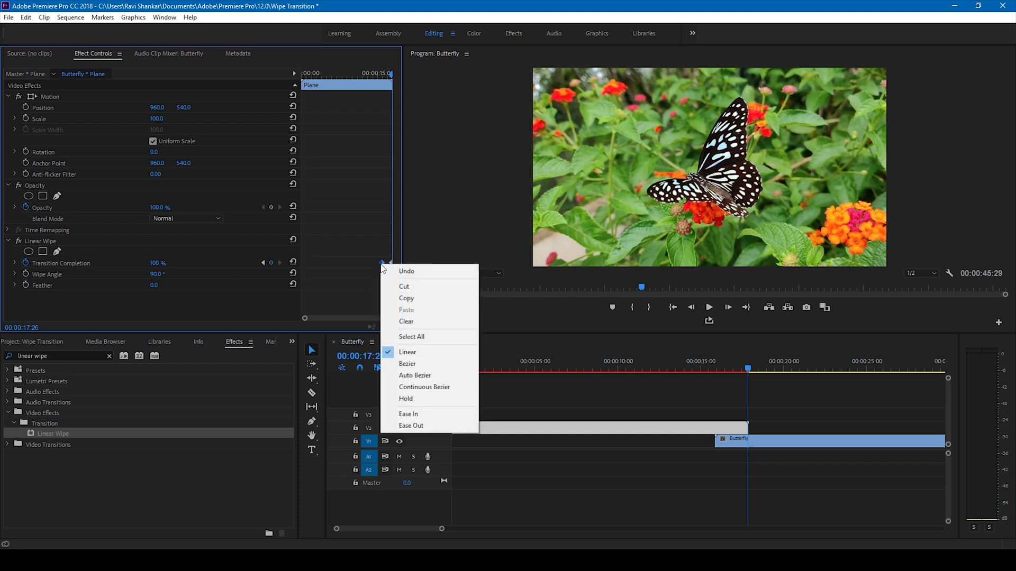
{"action": "left_click", "coordinate": [415, 426]}
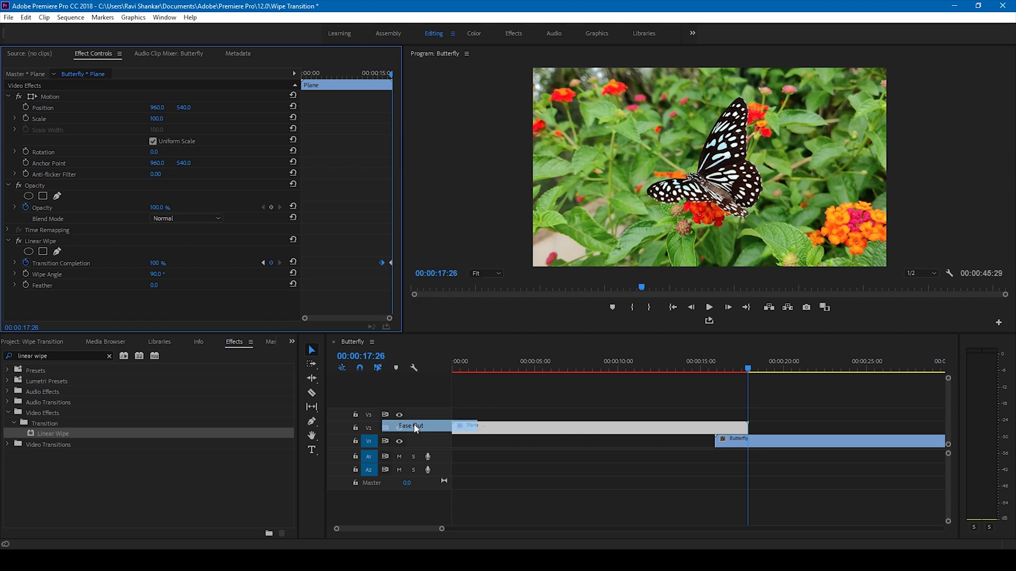
{"action": "right_click", "coordinate": [390, 263]}
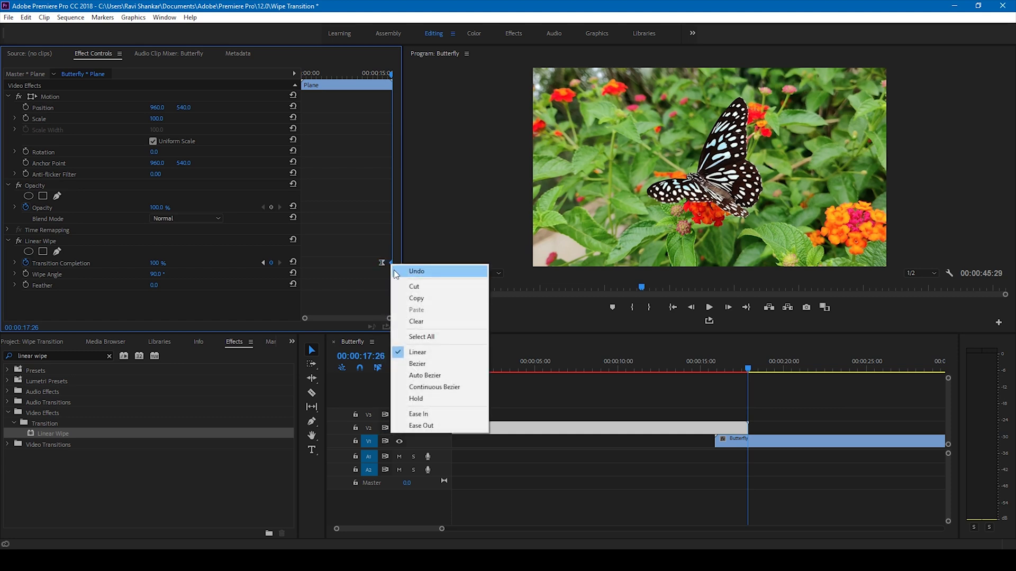
{"action": "left_click", "coordinate": [418, 414]}
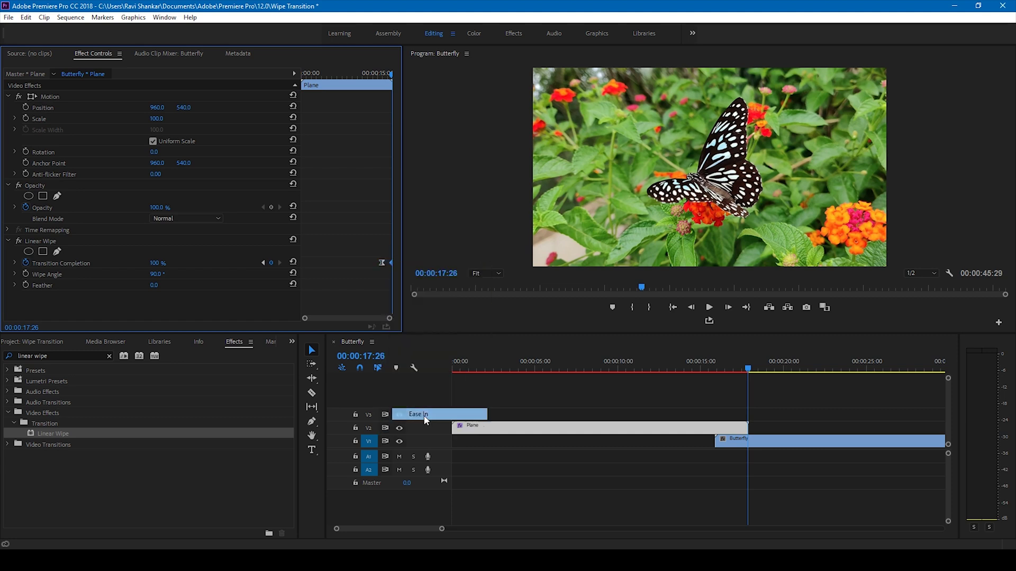
Step: Preview the current 90° wipe from just before the overlap
{"action": "left_click", "coordinate": [707, 369]}
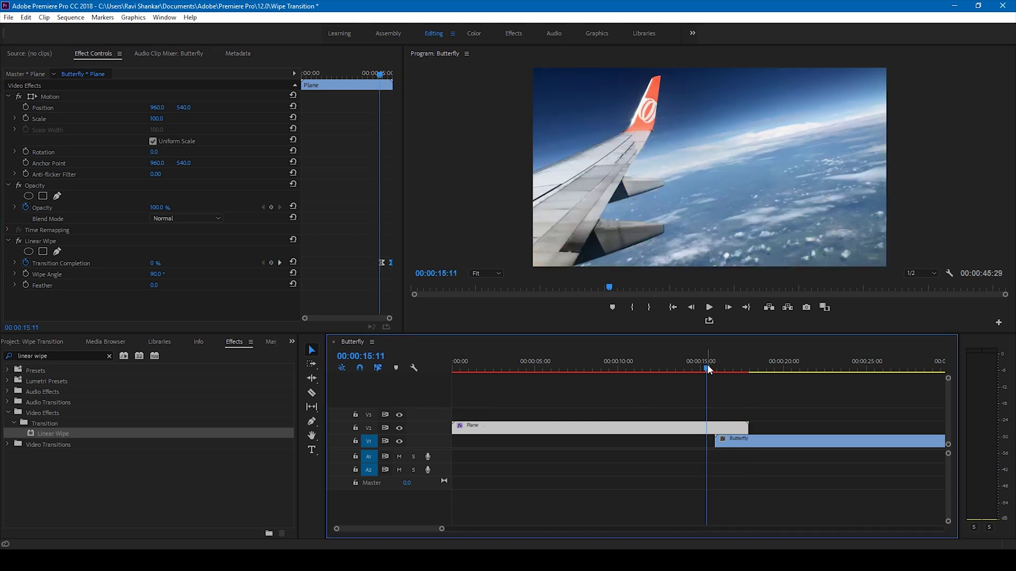
{"action": "key", "text": "space"}
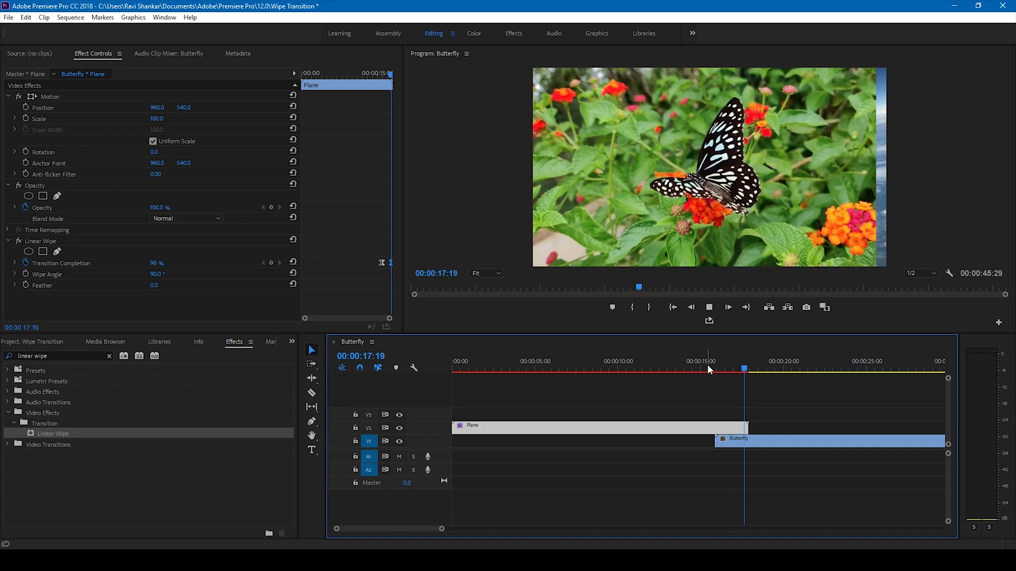
{"action": "left_click", "coordinate": [708, 366]}
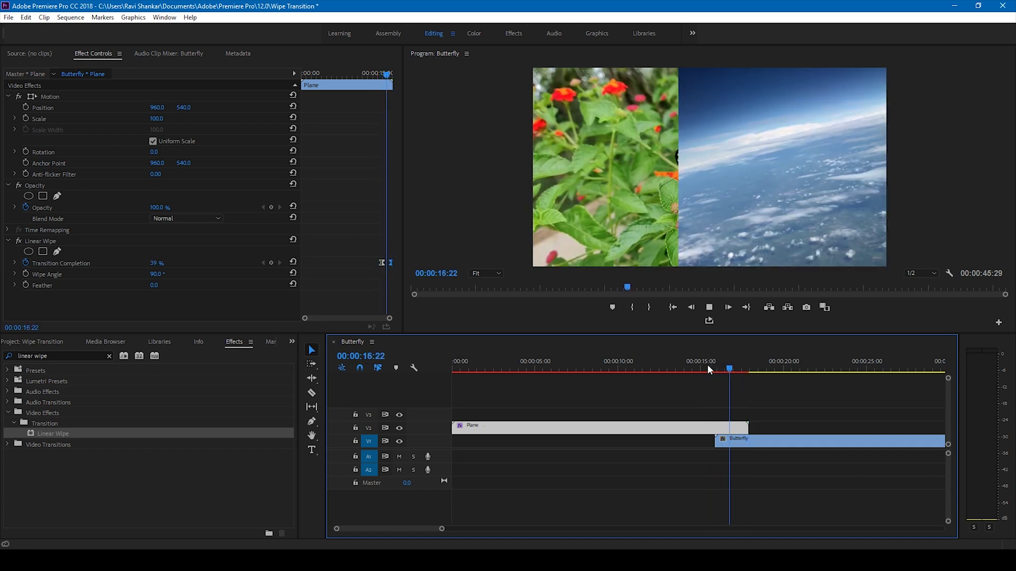
{"action": "left_click", "coordinate": [709, 368]}
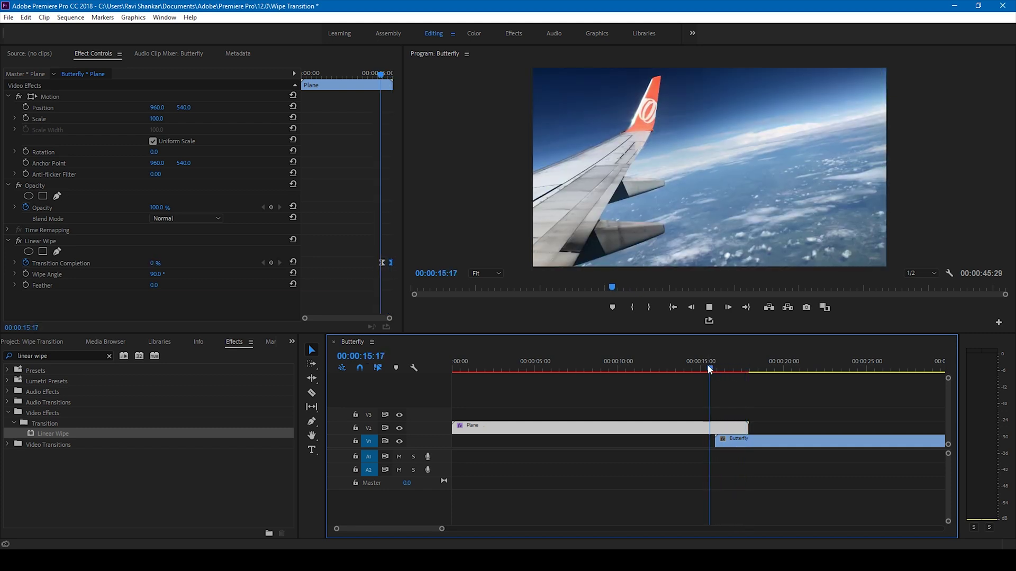
{"action": "key", "text": "space"}
{"action": "key", "text": "space"}
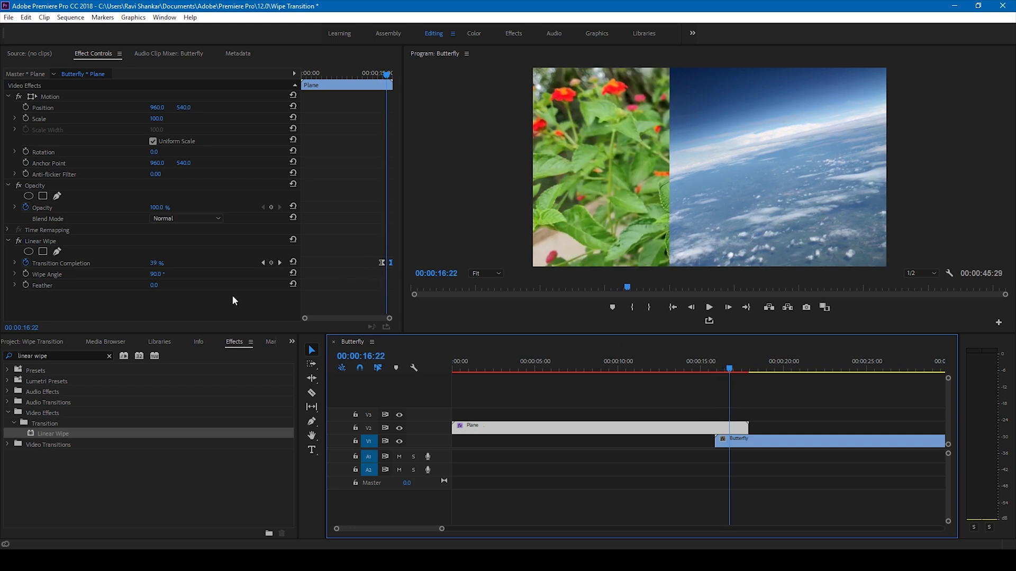
Step: Change the Wipe Angle to 142° and preview the diagonal wipe mid-transition
{"action": "left_click_drag", "start_coordinate": [153, 280], "coordinate": [181, 281]}
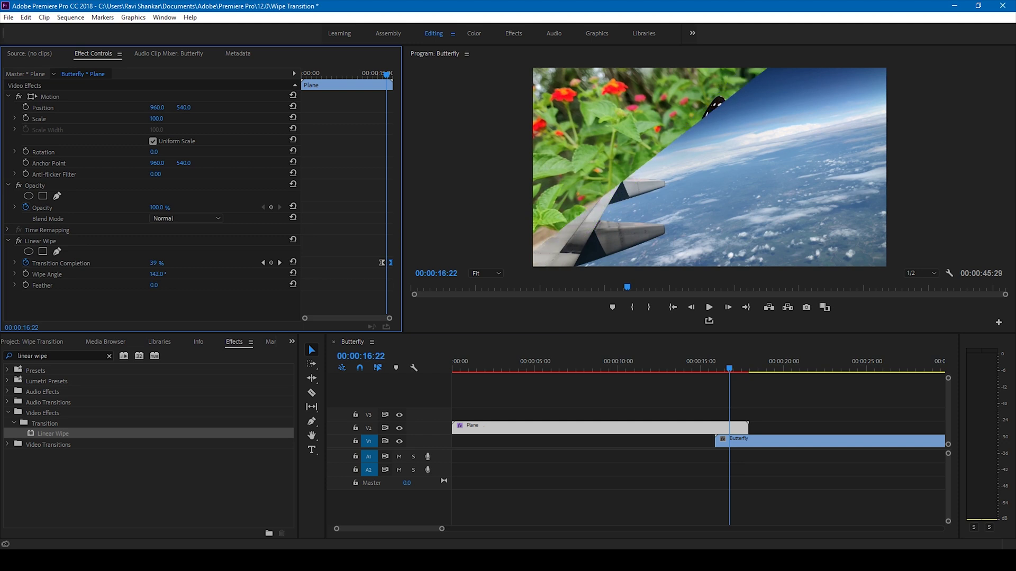
{"action": "left_click", "coordinate": [687, 357]}
{"action": "key", "text": "space"}
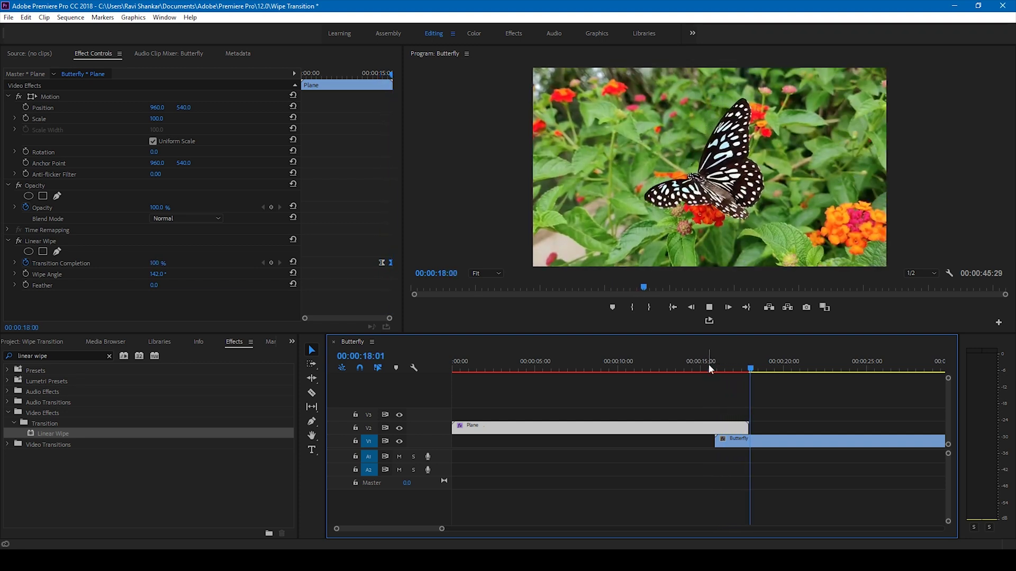
{"action": "left_click", "coordinate": [709, 365]}
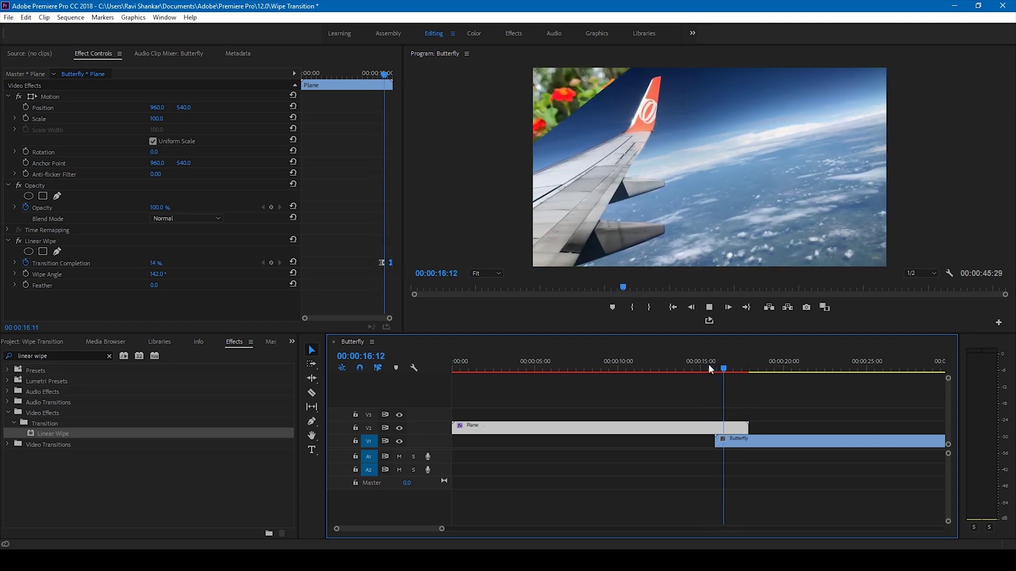
{"action": "left_click", "coordinate": [709, 364]}
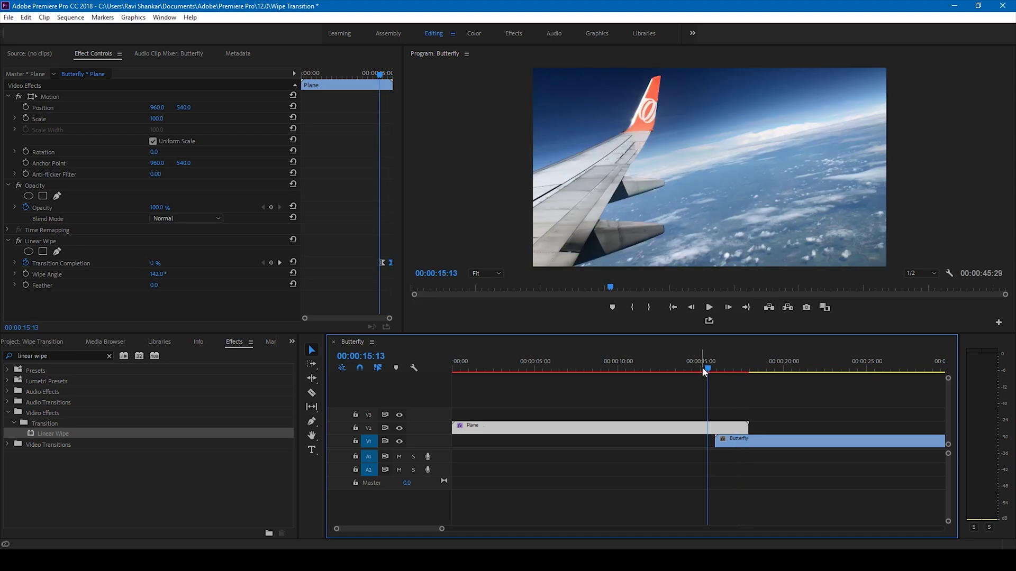
{"action": "left_click_drag", "start_coordinate": [702, 367], "coordinate": [733, 370]}
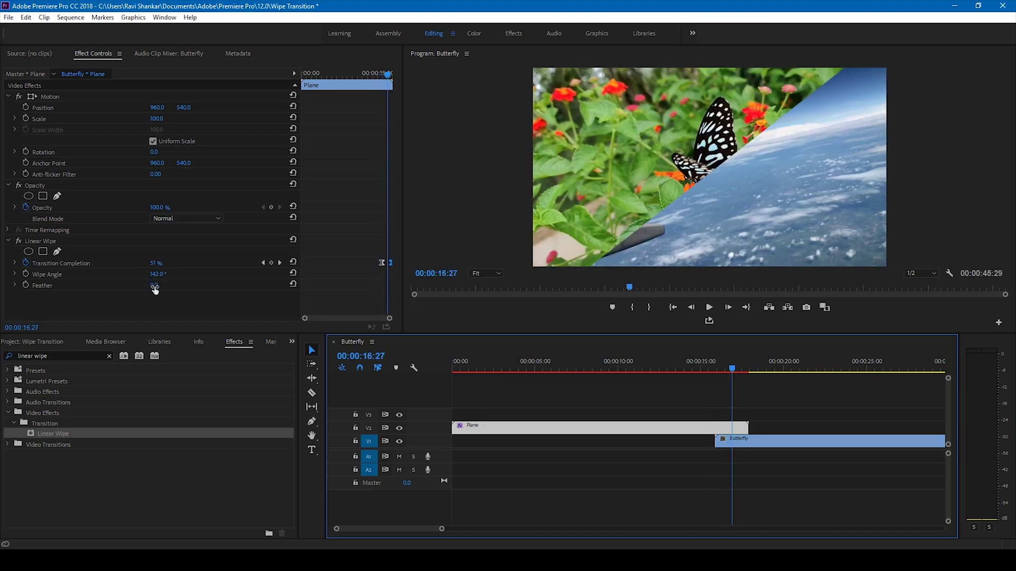
Step: Set Linear Wipe Feather to 139 and replay the softened diagonal wipe several times
{"action": "left_click_drag", "start_coordinate": [154, 289], "coordinate": [228, 289]}
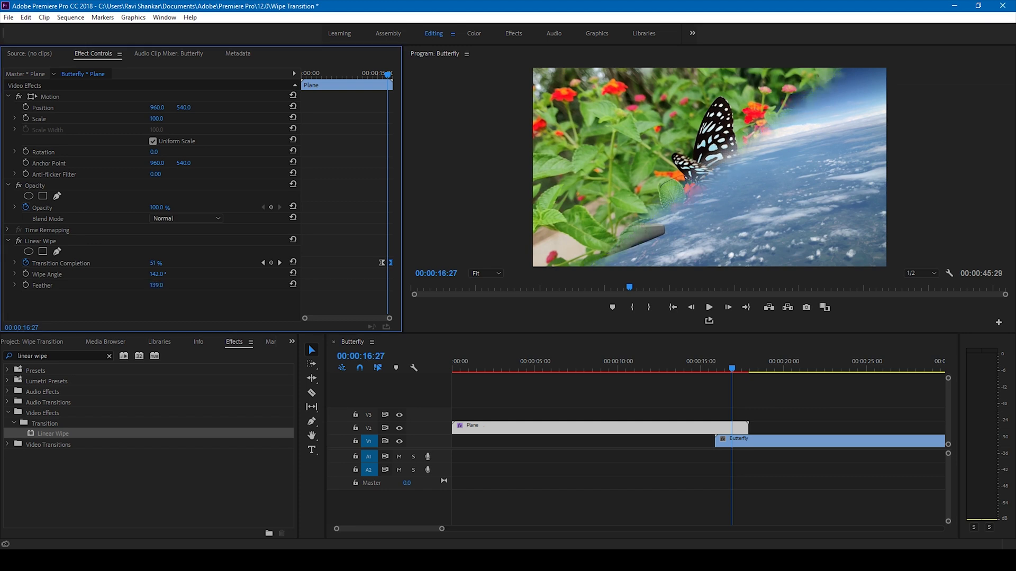
{"action": "left_click", "coordinate": [691, 369]}
{"action": "key", "text": "space"}
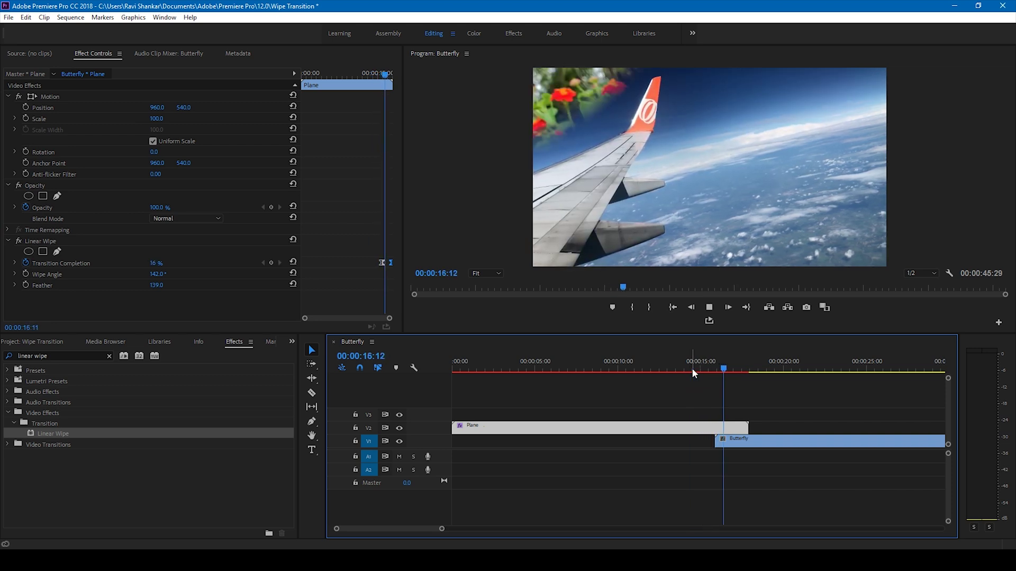
{"action": "left_click", "coordinate": [706, 369]}
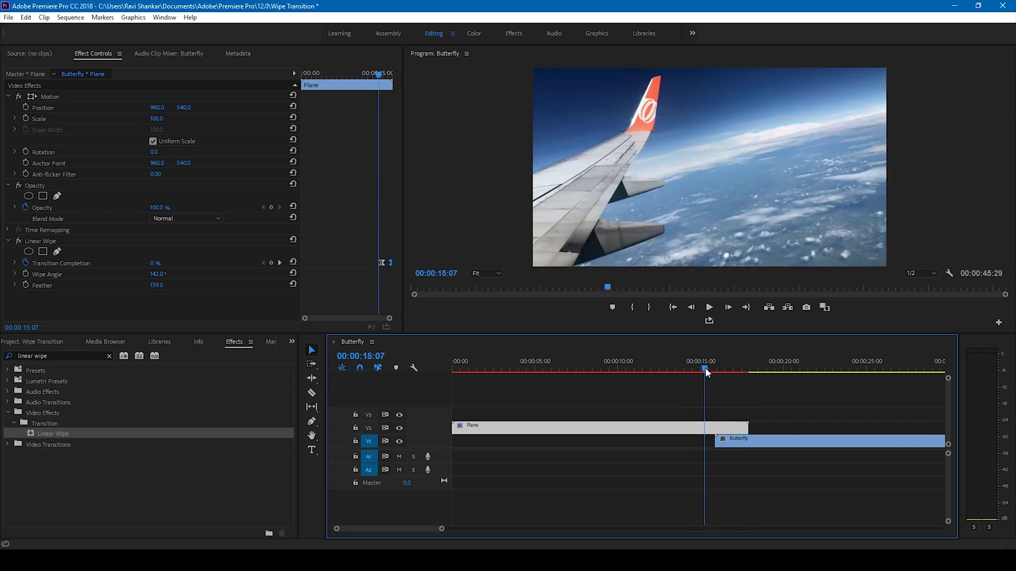
{"action": "key", "text": "space"}
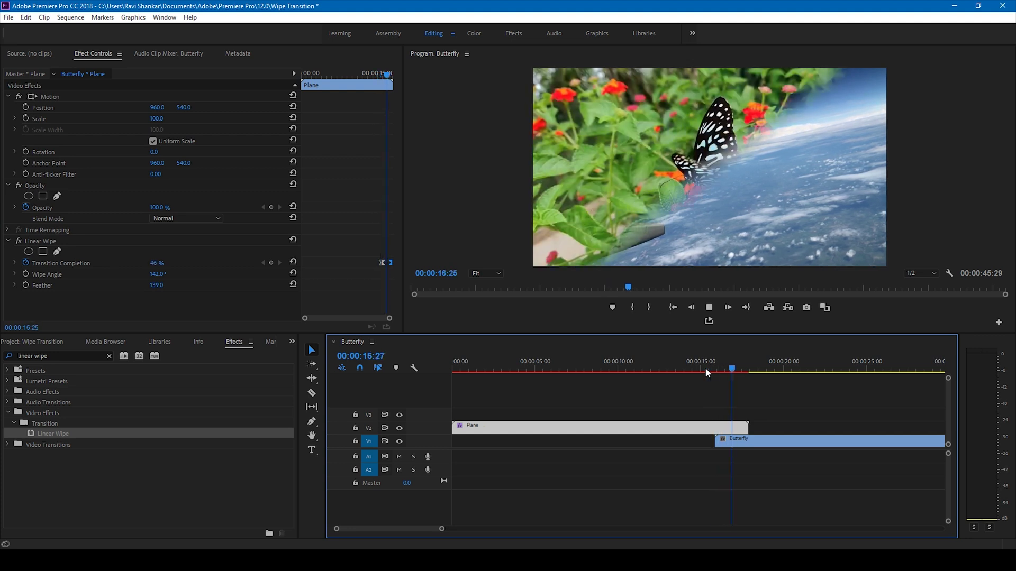
{"action": "left_click", "coordinate": [706, 369]}
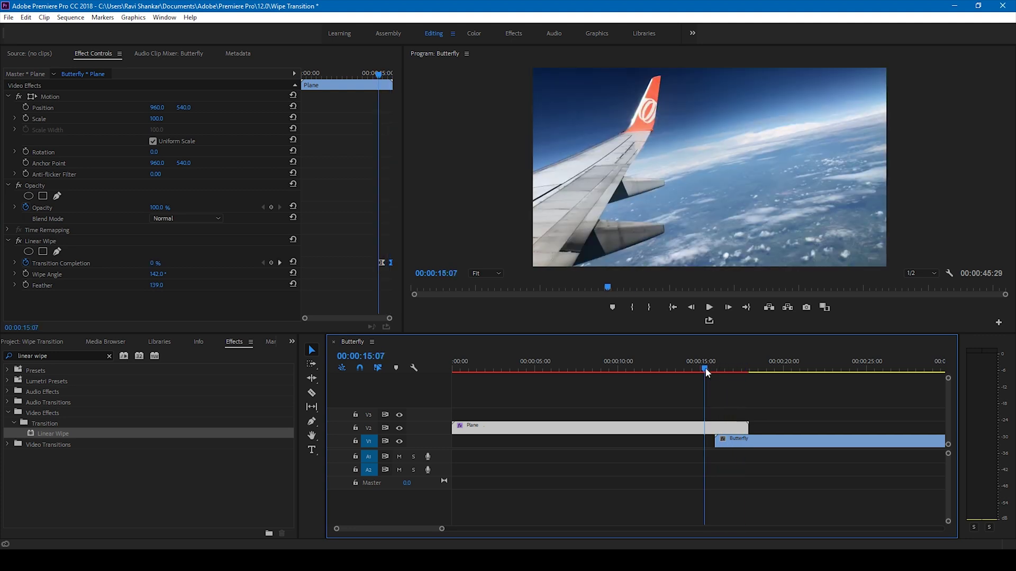
{"action": "key", "text": "space"}
{"action": "left_click", "coordinate": [706, 369]}
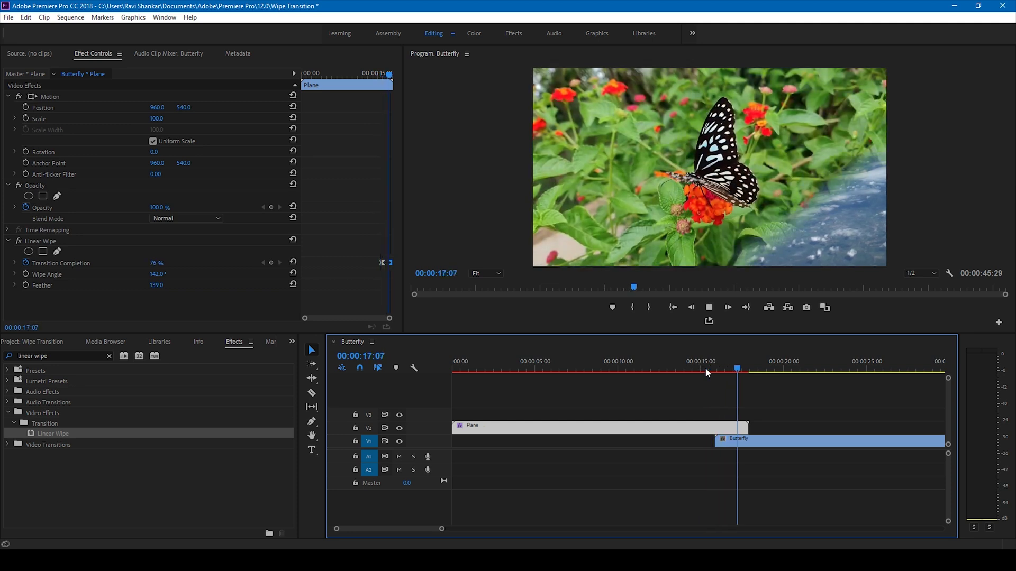
{"action": "left_click", "coordinate": [706, 369]}
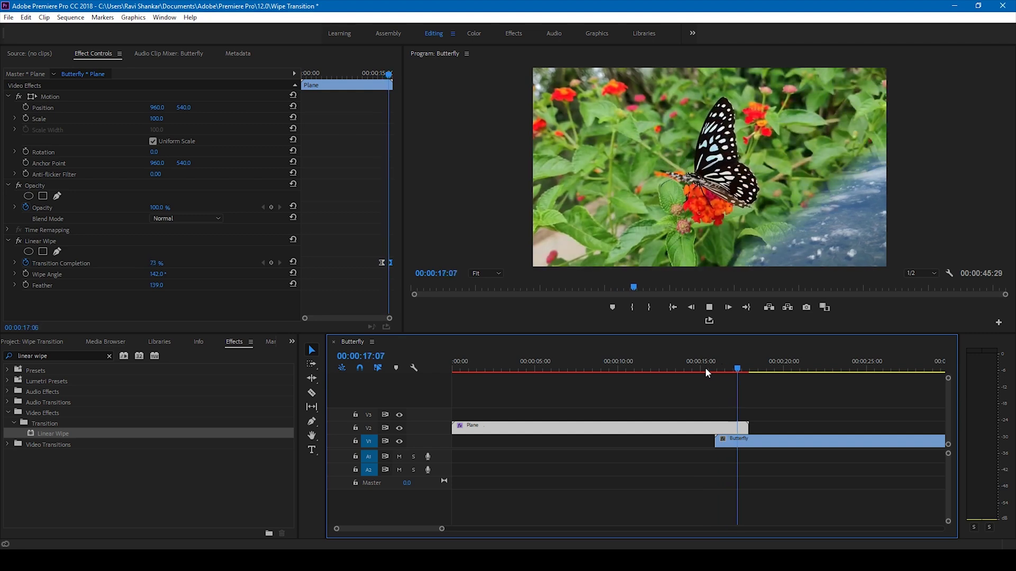
{"action": "left_click", "coordinate": [706, 369]}
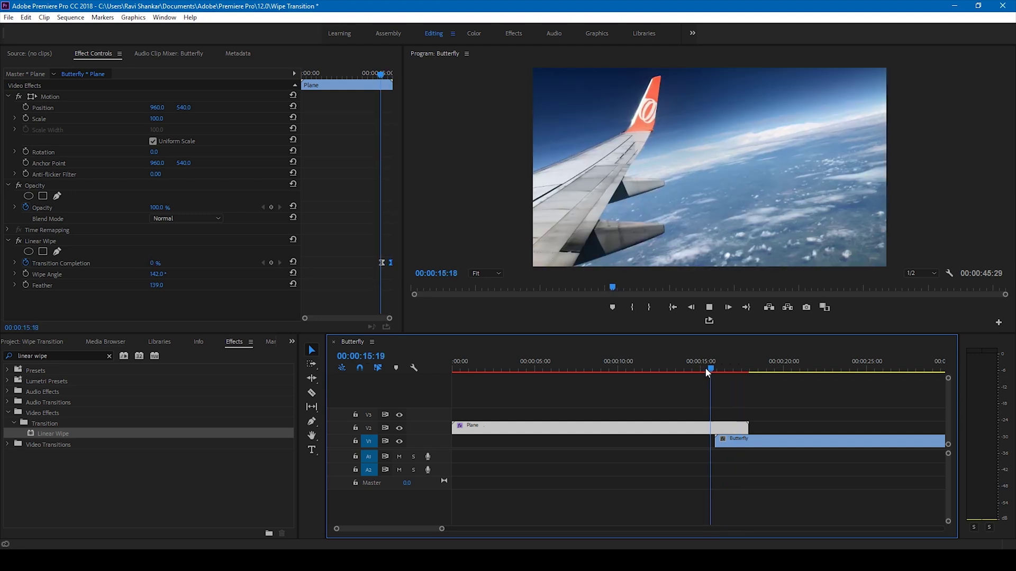
{"action": "left_click", "coordinate": [706, 368]}
{"action": "left_click", "coordinate": [706, 369]}
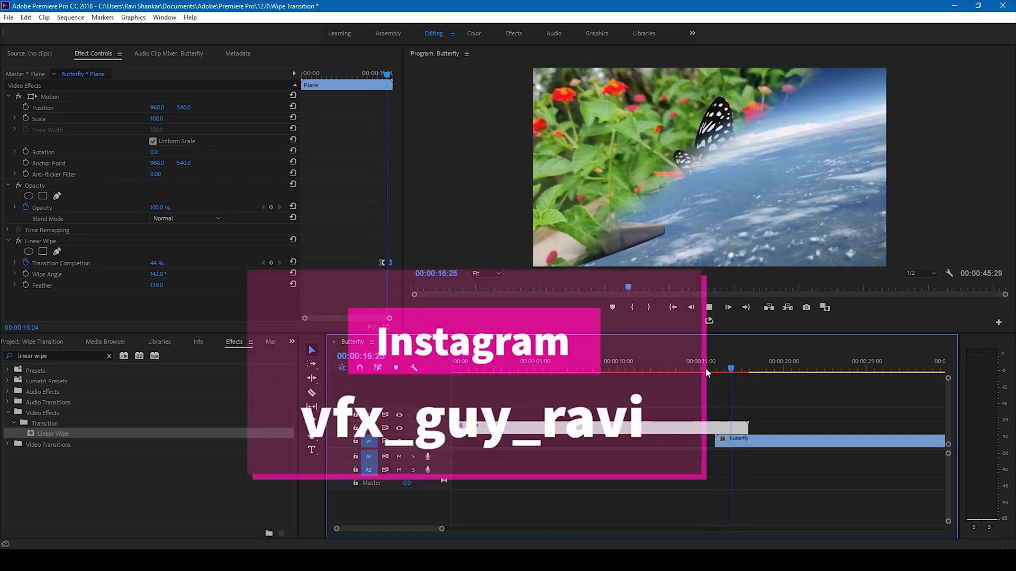
{"action": "left_click", "coordinate": [706, 369]}
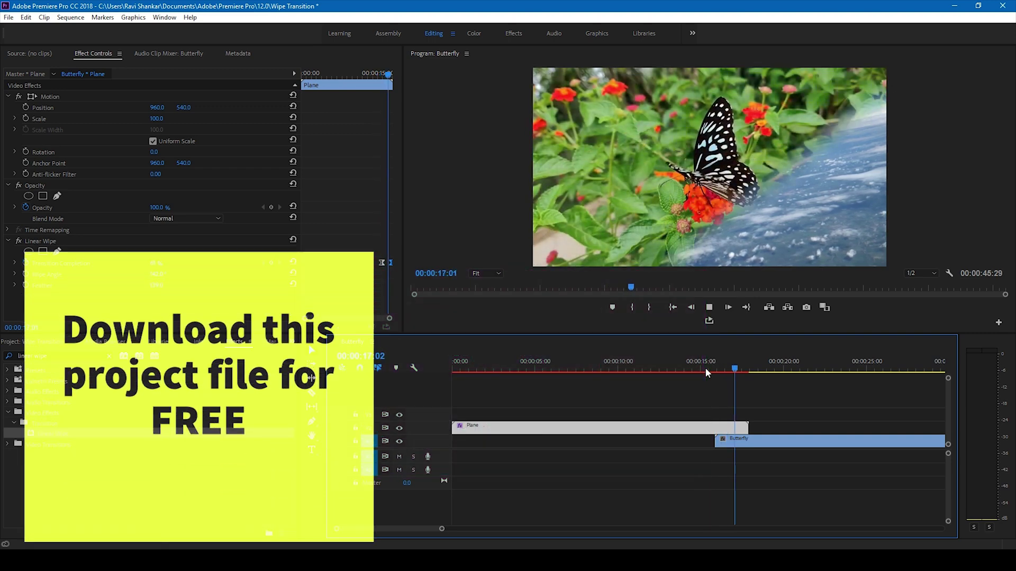
{"action": "left_click", "coordinate": [706, 368]}
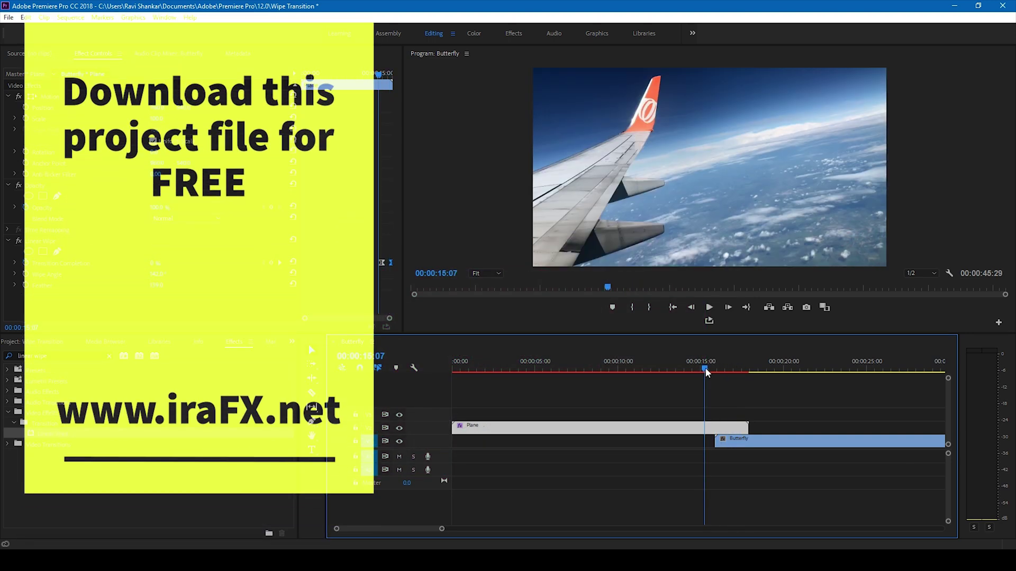
{"action": "key", "text": "space"}
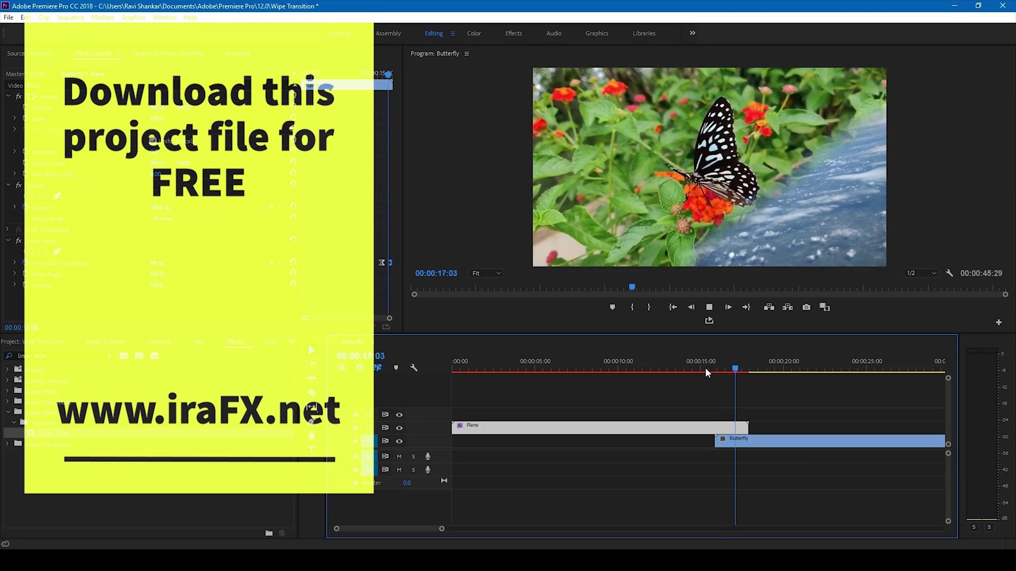